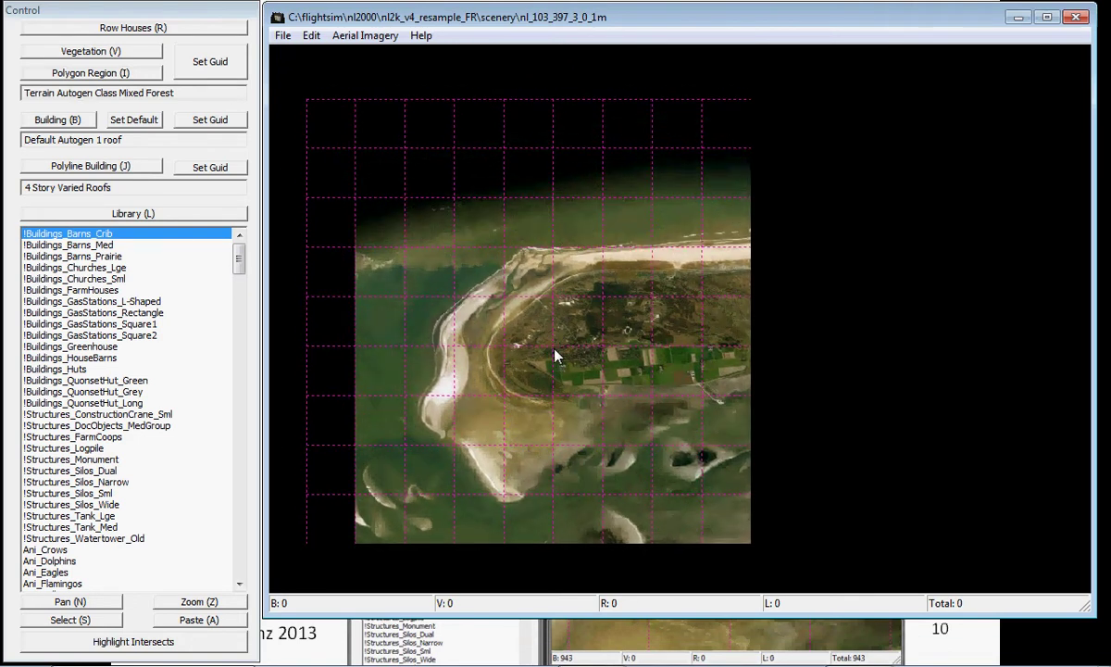
- Place a Default Autogen 1 roof building over the large grey-roofed house at the eastern edge of the island's village
{"action": "scroll", "coordinate": [554, 357], "scroll_direction": "up", "scroll_amount": 2}
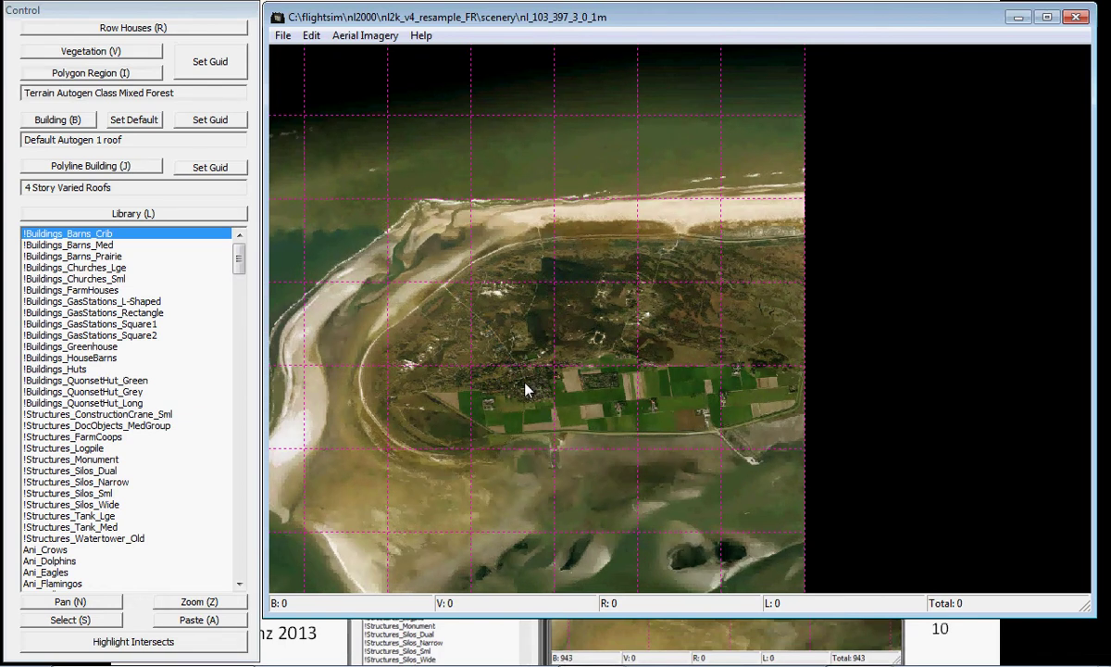
{"action": "scroll", "coordinate": [525, 390], "scroll_direction": "up", "scroll_amount": 1}
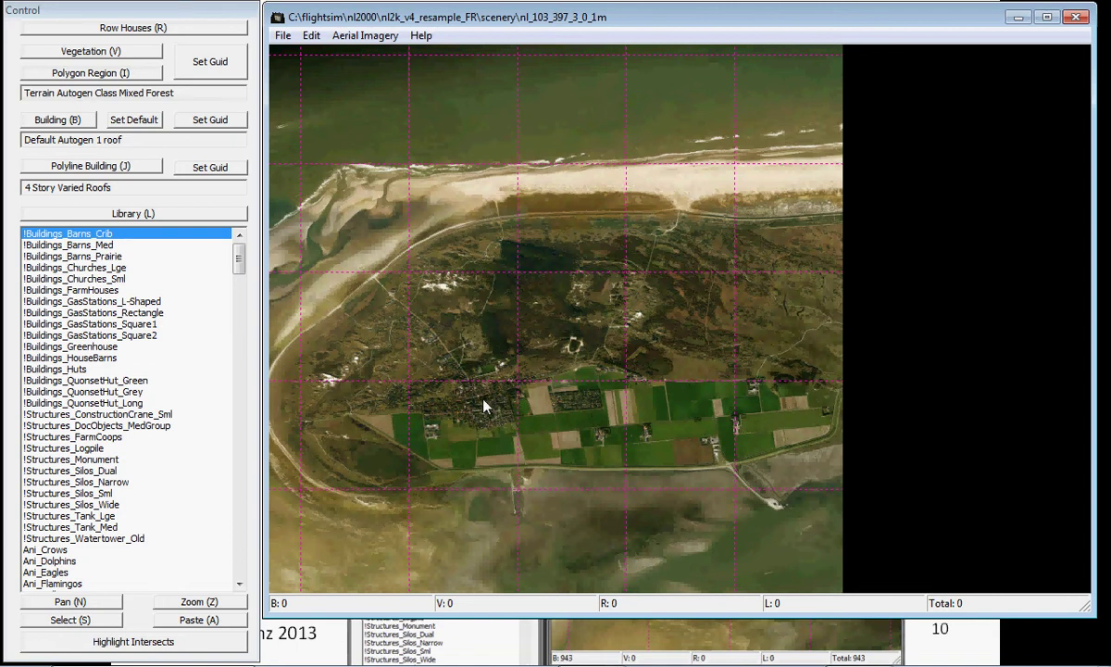
{"action": "scroll", "coordinate": [485, 405], "scroll_direction": "up", "scroll_amount": 2}
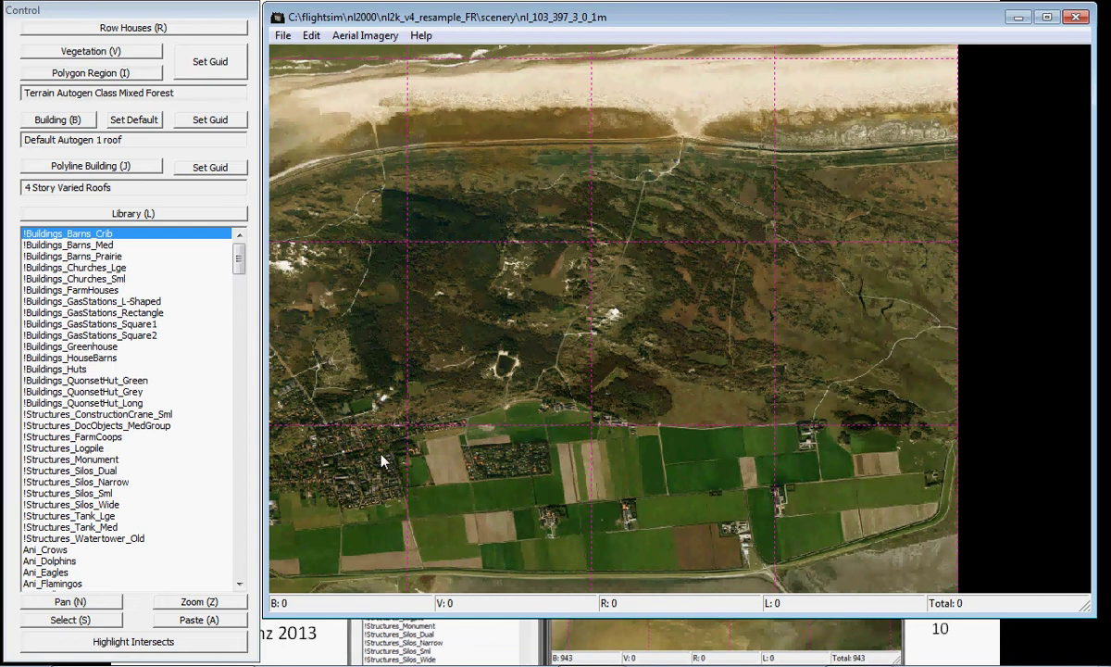
{"action": "scroll", "coordinate": [381, 460], "scroll_direction": "up", "scroll_amount": 1}
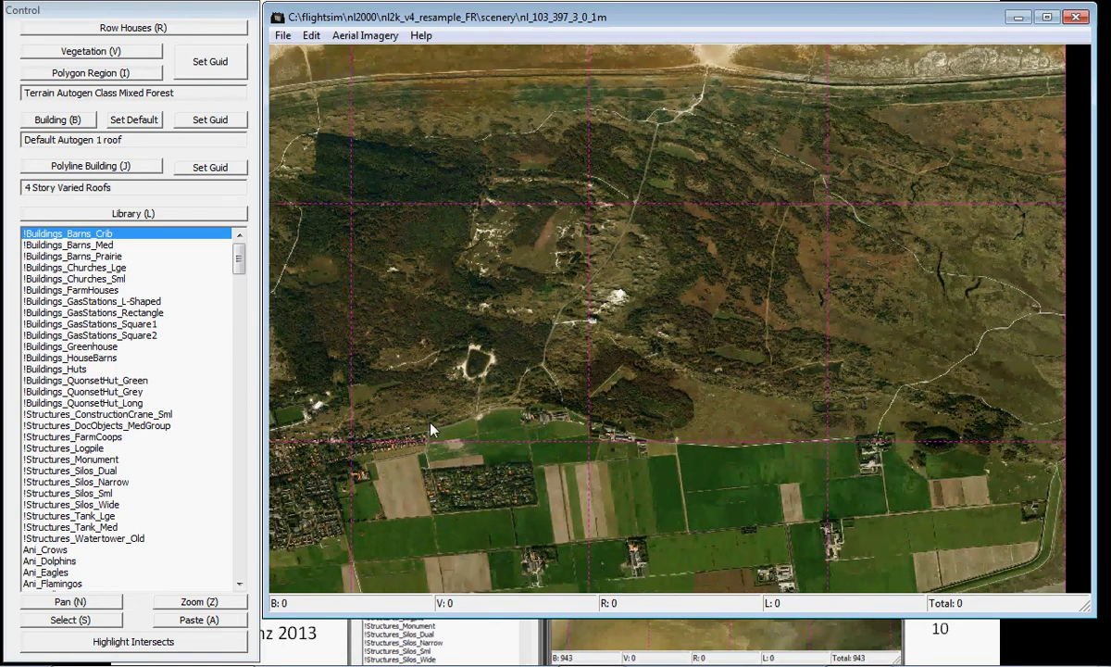
{"action": "left_click_drag", "start_coordinate": [431, 428], "coordinate": [669, 269]}
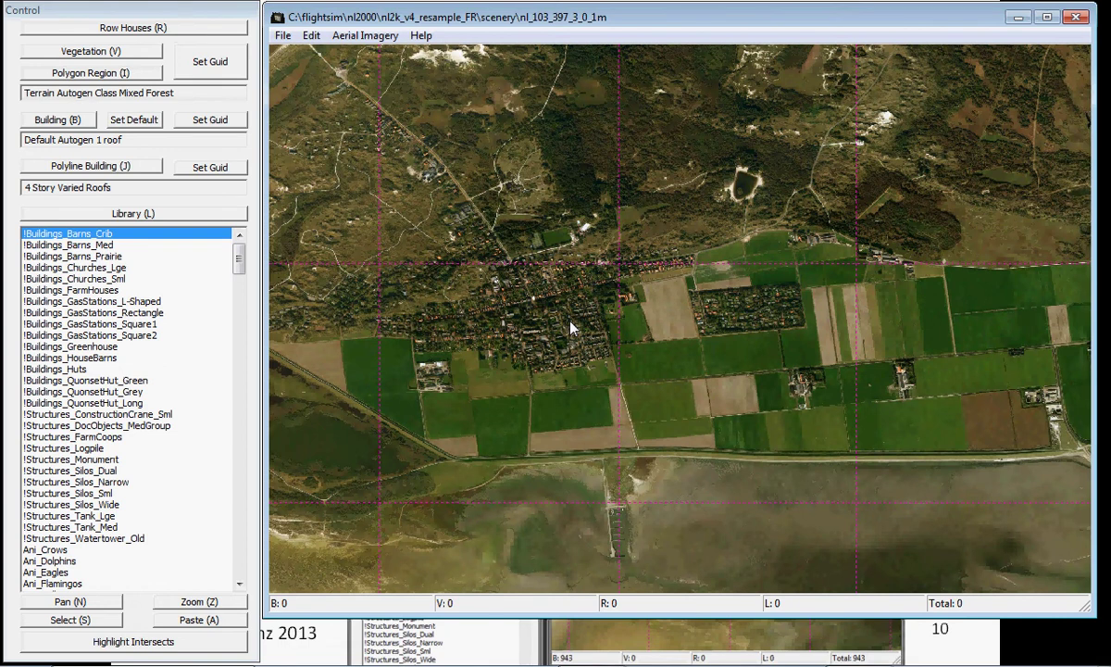
{"action": "scroll", "coordinate": [582, 326], "scroll_direction": "up", "scroll_amount": 1}
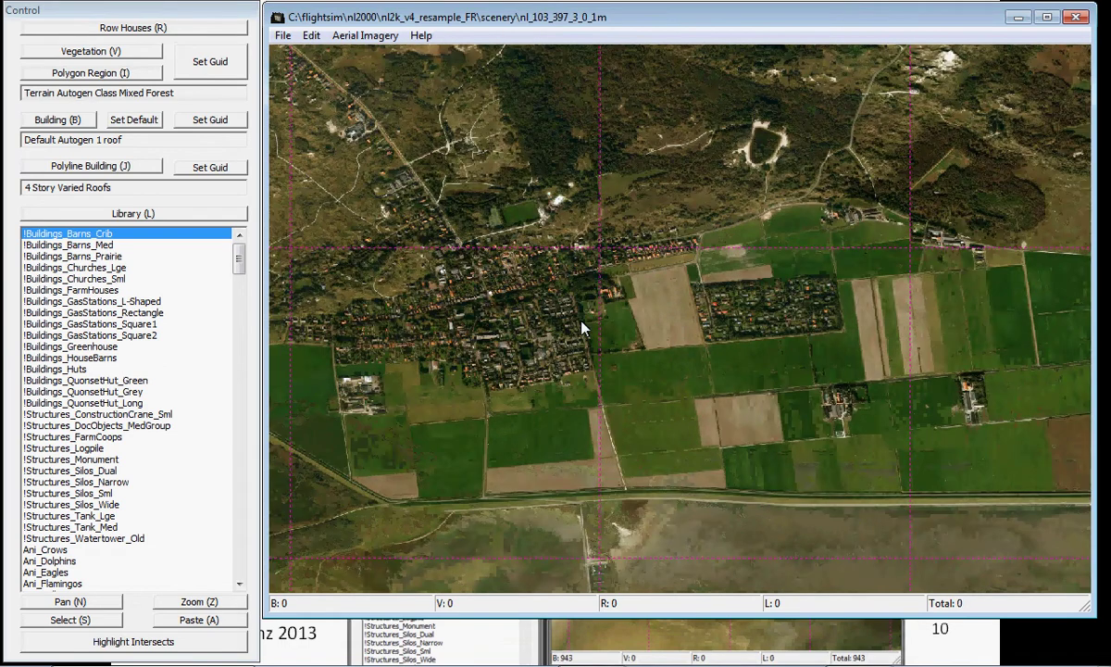
{"action": "scroll", "coordinate": [582, 326], "scroll_direction": "up", "scroll_amount": 1}
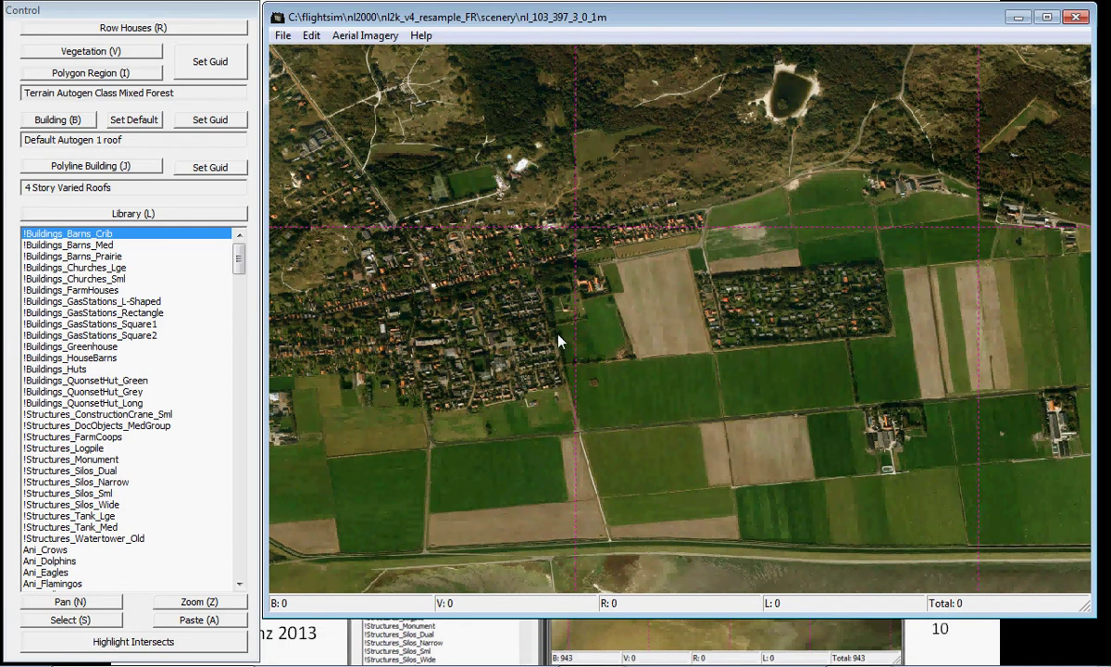
{"action": "scroll", "coordinate": [557, 342], "scroll_direction": "up", "scroll_amount": 1}
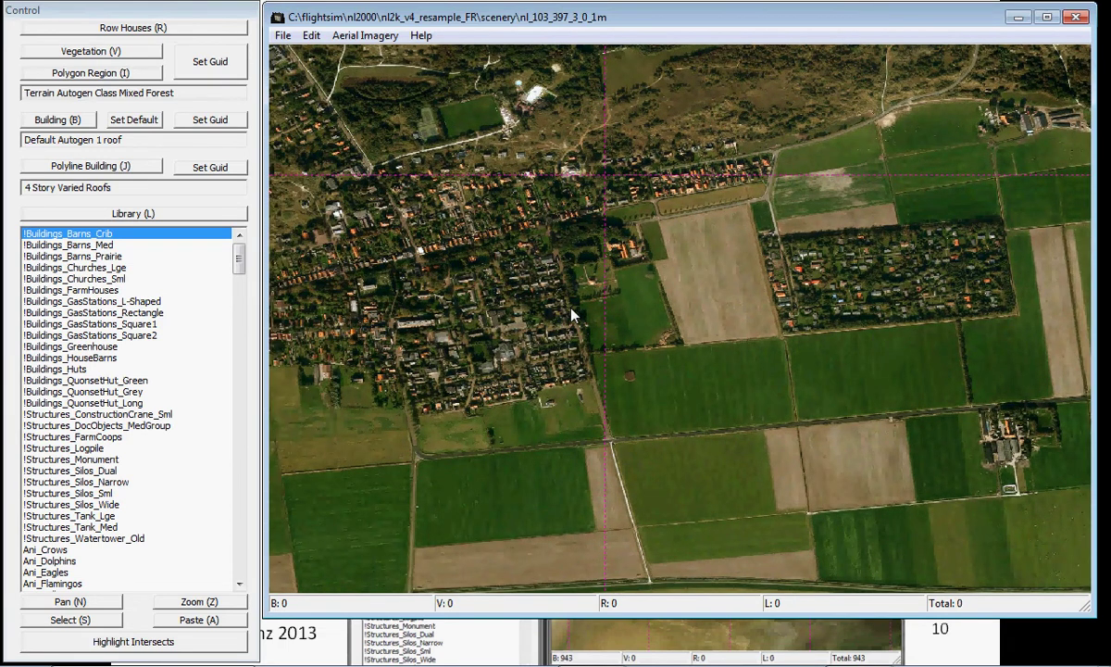
{"action": "scroll", "coordinate": [571, 315], "scroll_direction": "up", "scroll_amount": 1}
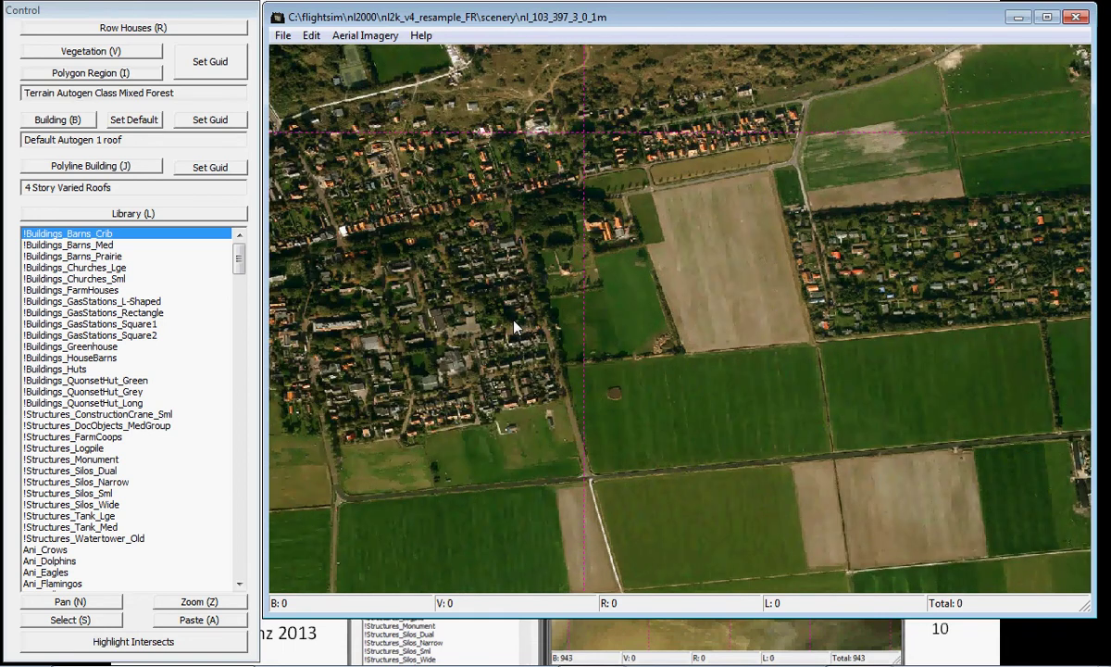
{"action": "scroll", "coordinate": [515, 326], "scroll_direction": "up", "scroll_amount": 1}
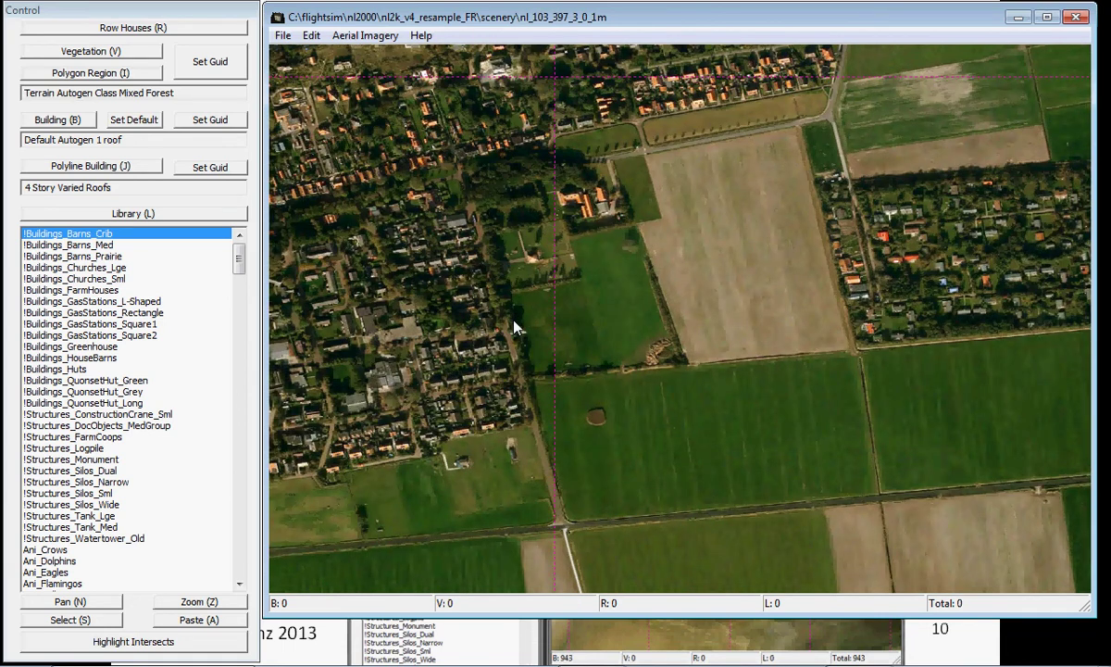
{"action": "scroll", "coordinate": [509, 311], "scroll_direction": "up", "scroll_amount": 1}
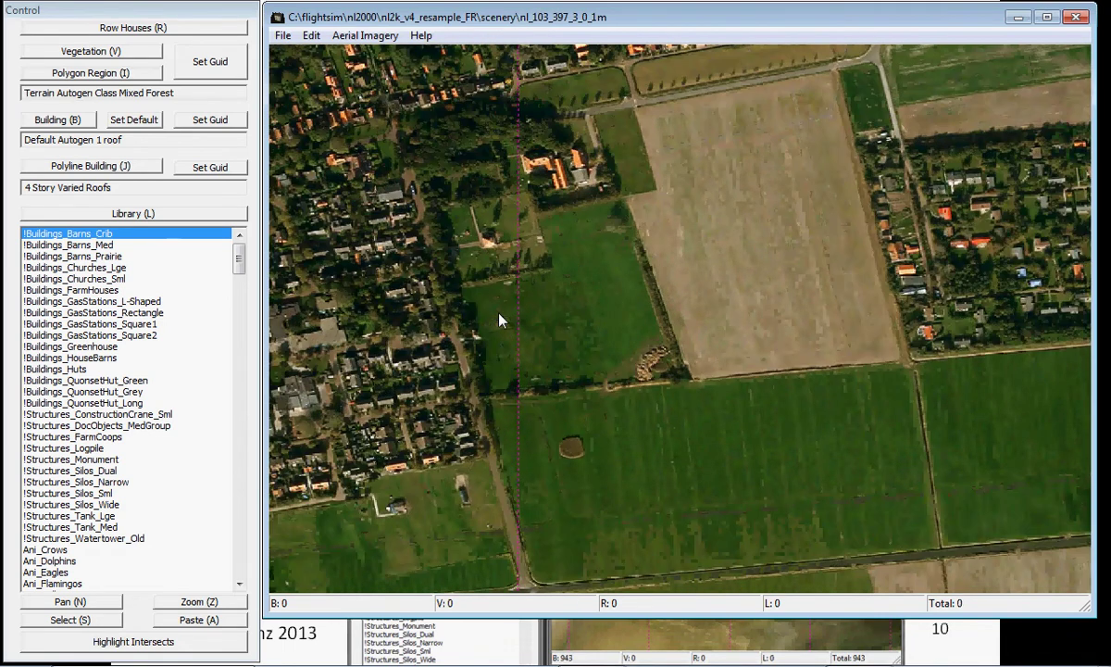
{"action": "scroll", "coordinate": [474, 239], "scroll_direction": "up", "scroll_amount": 1}
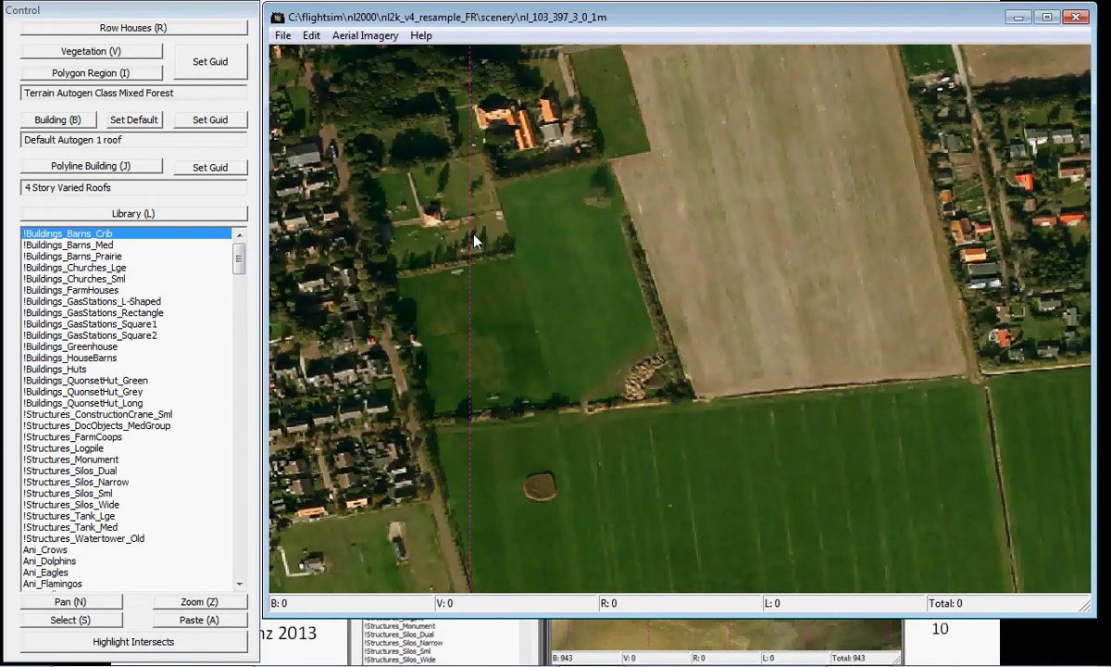
{"action": "left_click_drag", "start_coordinate": [474, 239], "coordinate": [753, 412]}
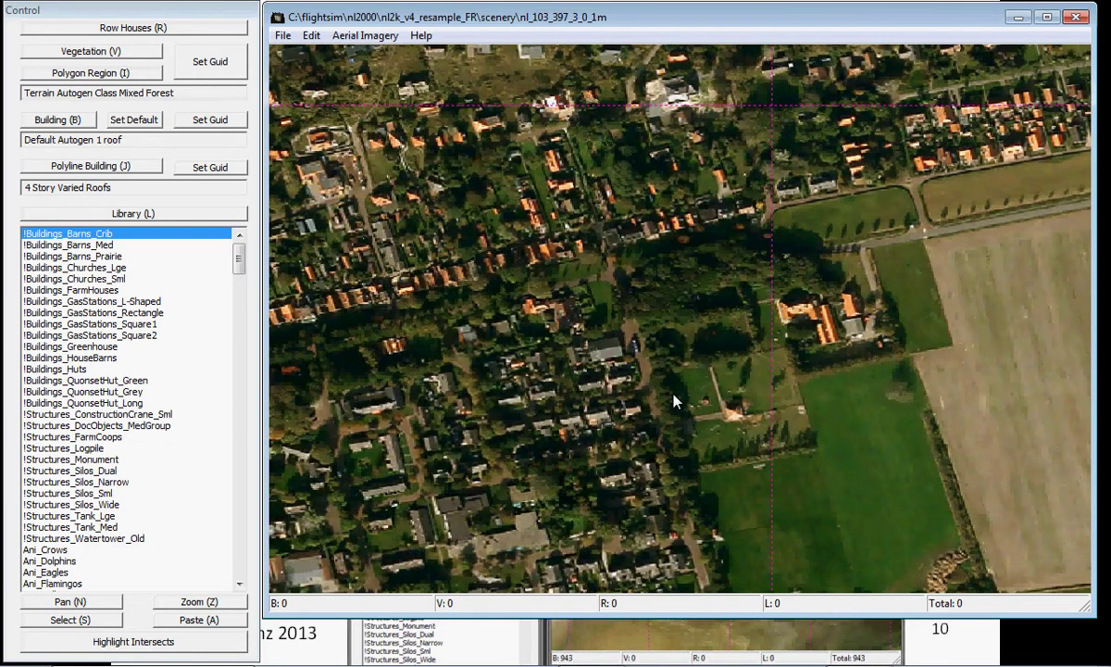
{"action": "scroll", "coordinate": [673, 401], "scroll_direction": "up", "scroll_amount": 1}
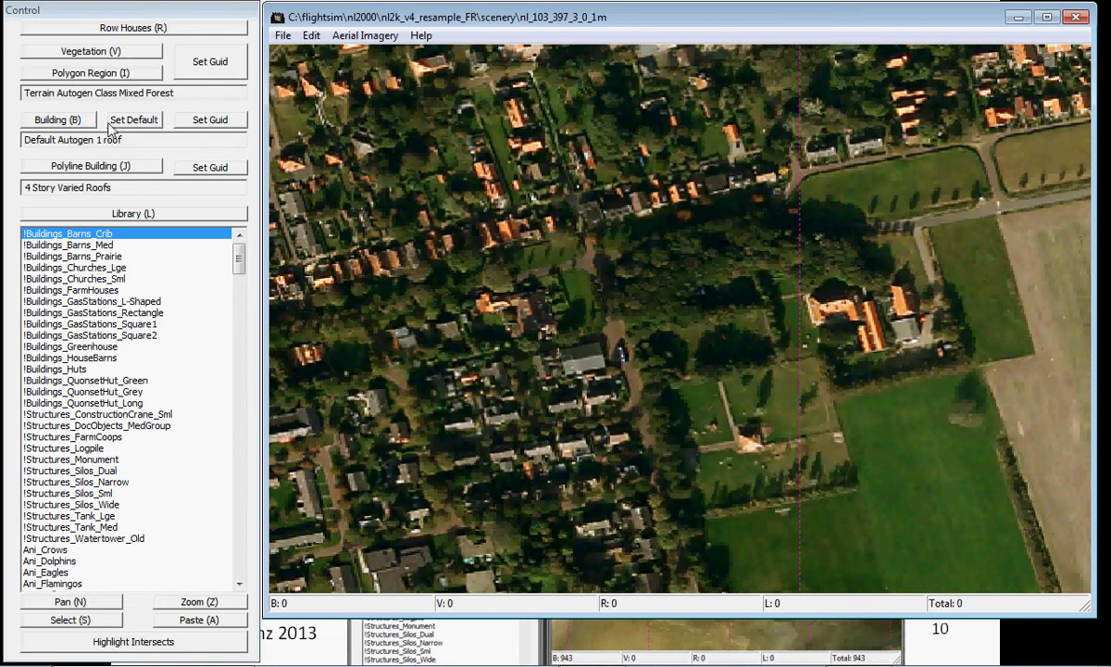
{"action": "left_click", "coordinate": [76, 120]}
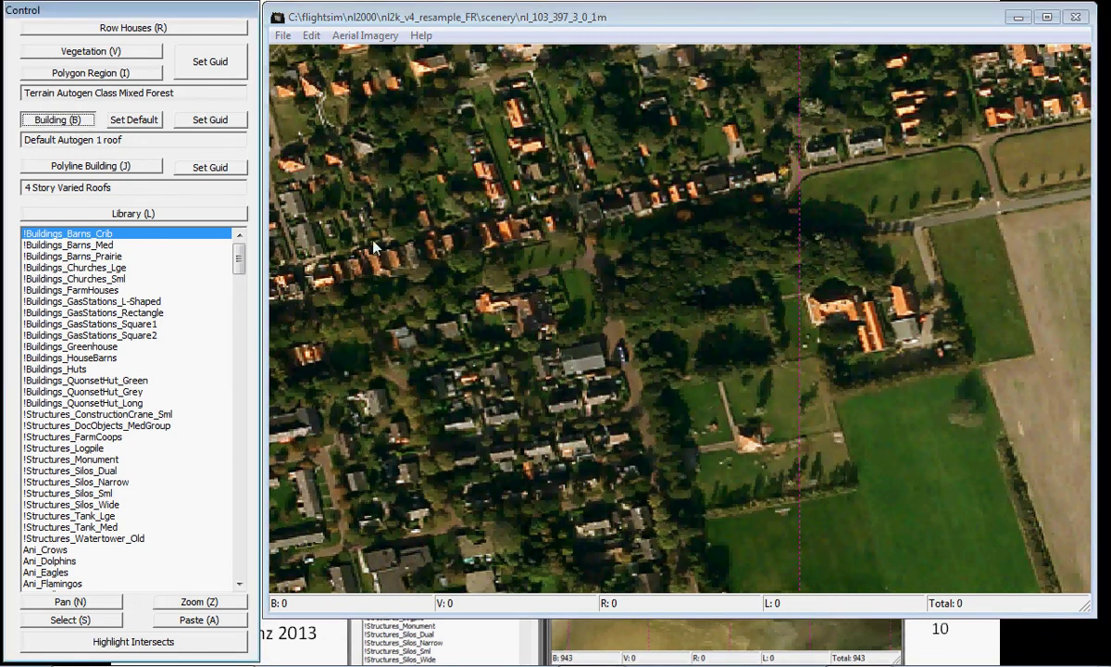
{"action": "left_click", "coordinate": [567, 381]}
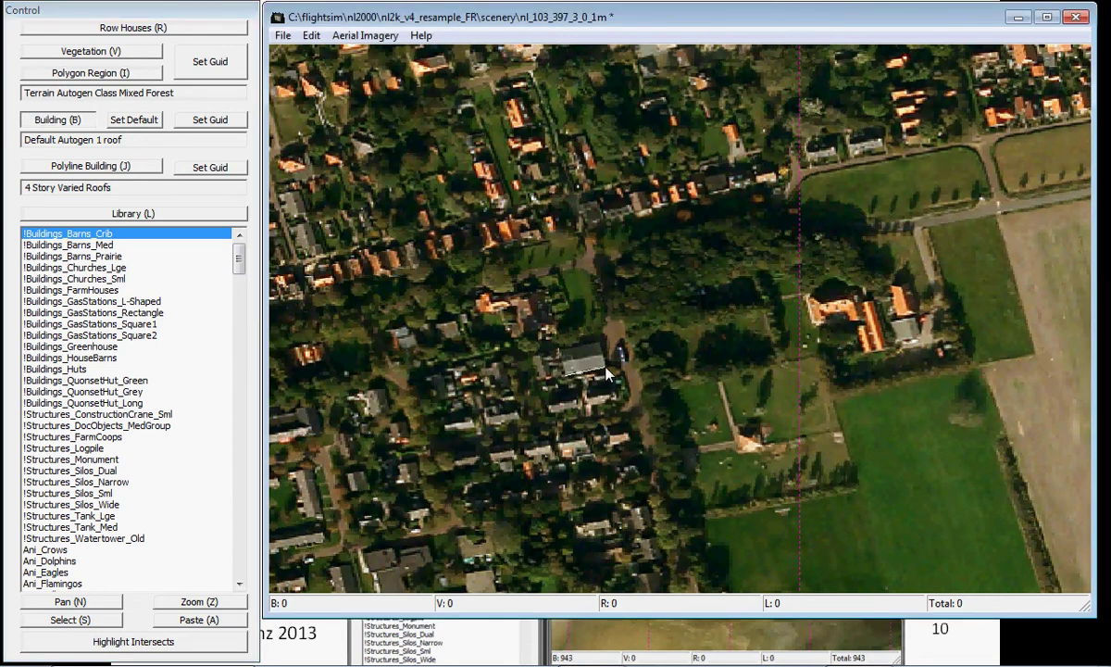
{"action": "left_click_drag", "start_coordinate": [565, 372], "coordinate": [596, 357]}
{"action": "left_click", "coordinate": [560, 341]}
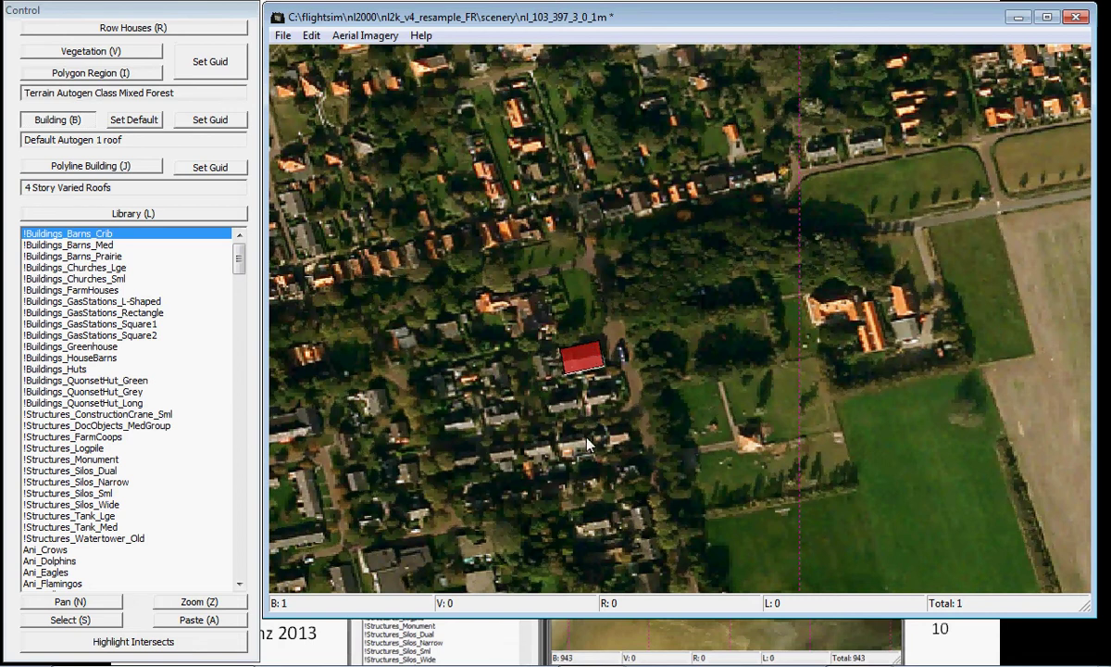
- Place three smaller default buildings over the houses just south of the large grey-roofed one
{"action": "left_click", "coordinate": [607, 387]}
{"action": "left_click", "coordinate": [548, 401]}
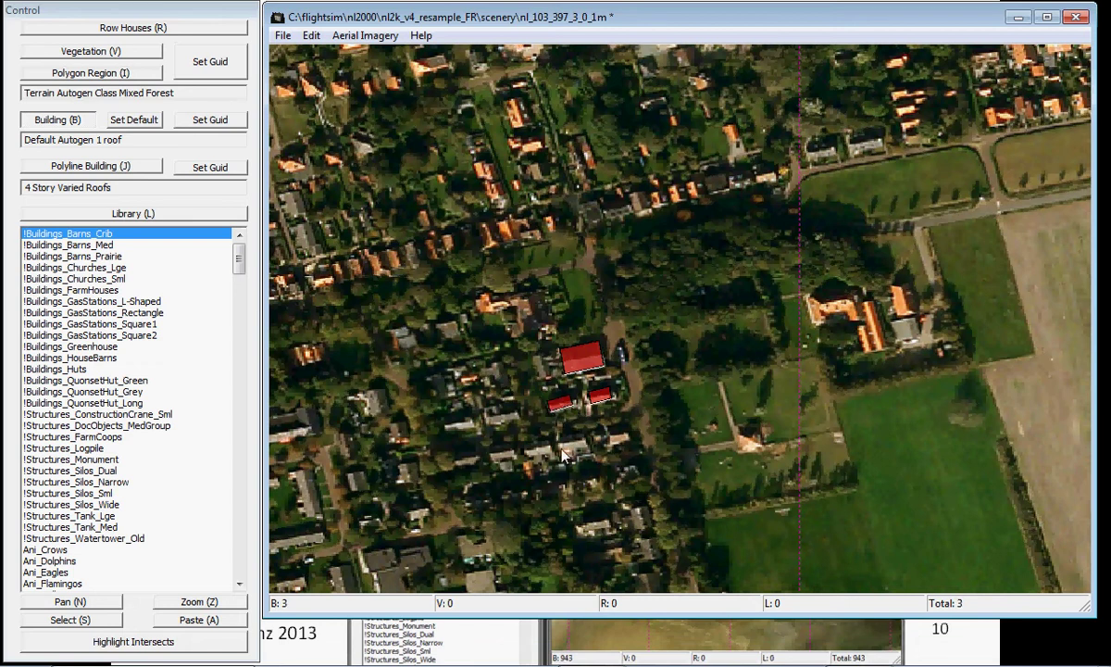
{"action": "left_click", "coordinate": [557, 434]}
{"action": "left_click", "coordinate": [592, 442]}
- Outline the woodland between the village road and the orange-roofed farm as a closed Mixed Forest polygon region
{"action": "left_click", "coordinate": [98, 74]}
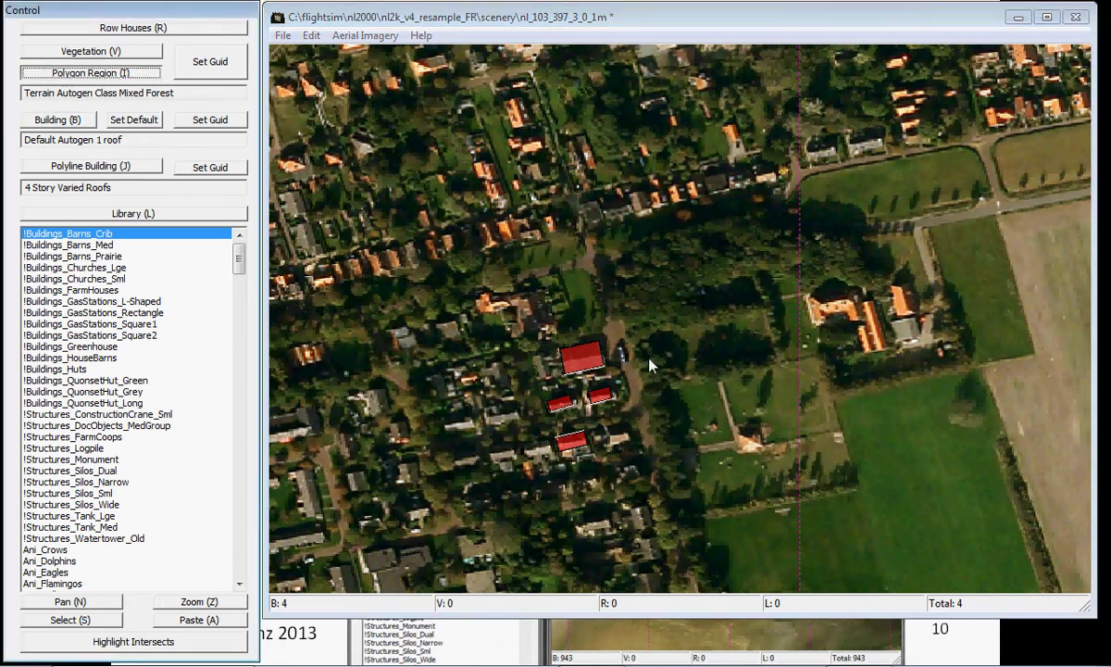
{"action": "left_click", "coordinate": [618, 264]}
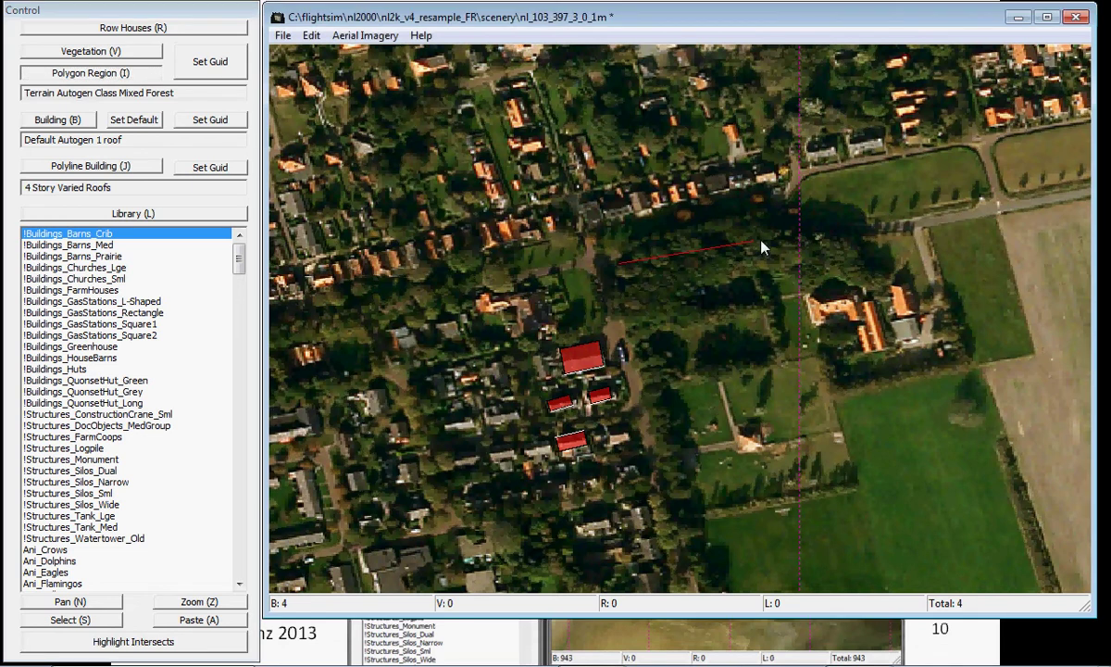
{"action": "left_click", "coordinate": [785, 234]}
{"action": "left_click", "coordinate": [859, 241]}
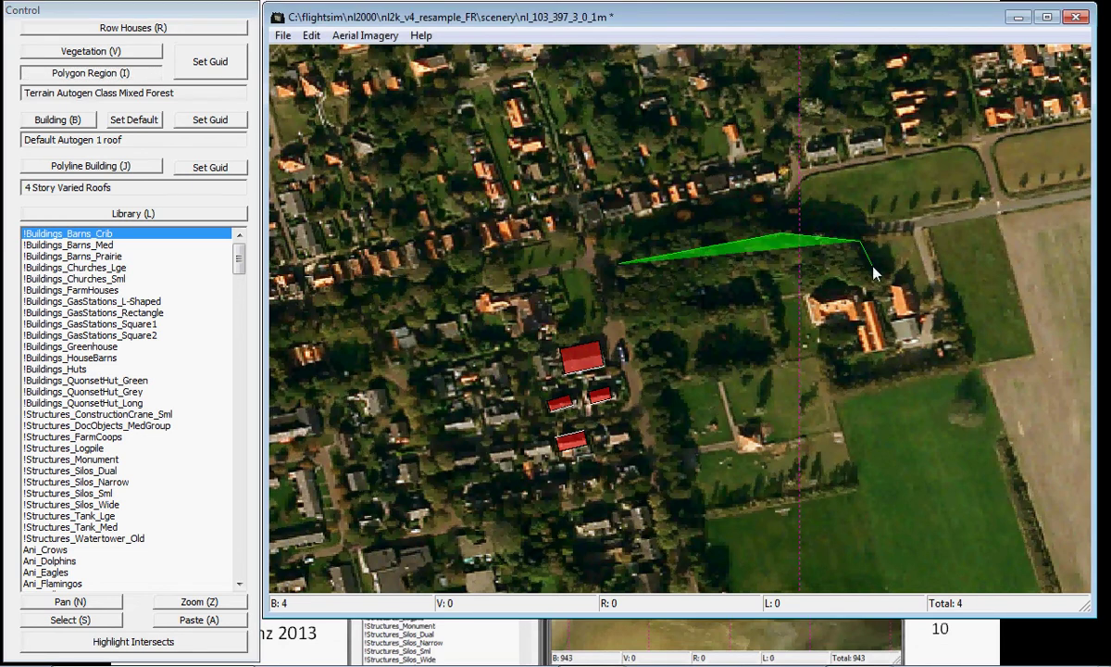
{"action": "left_click", "coordinate": [891, 289]}
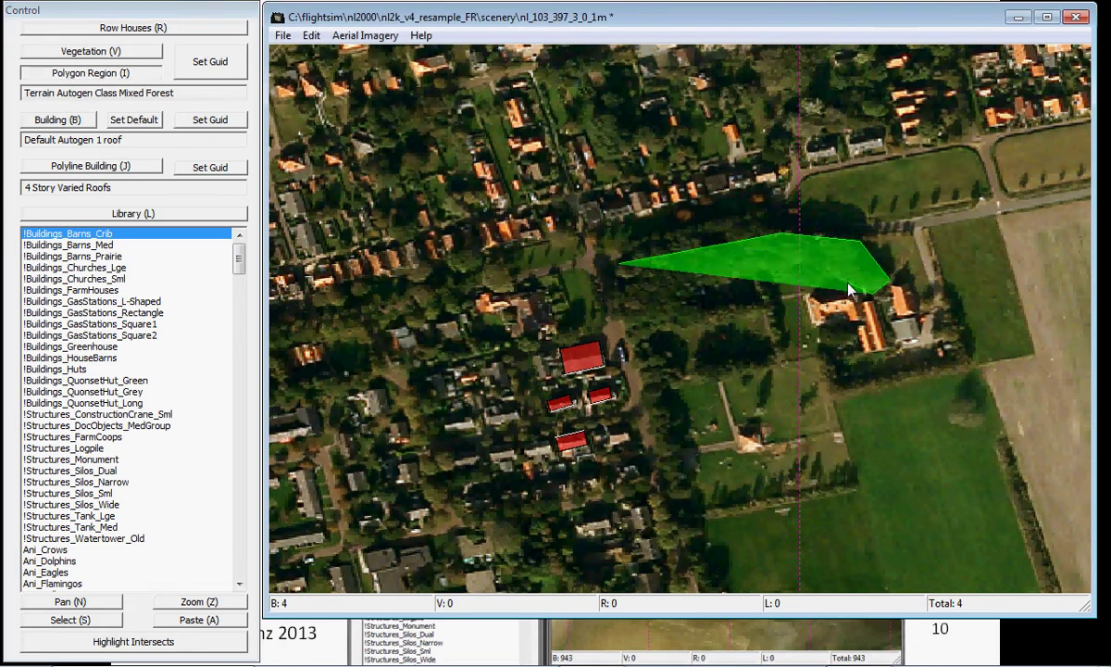
{"action": "left_click", "coordinate": [769, 260]}
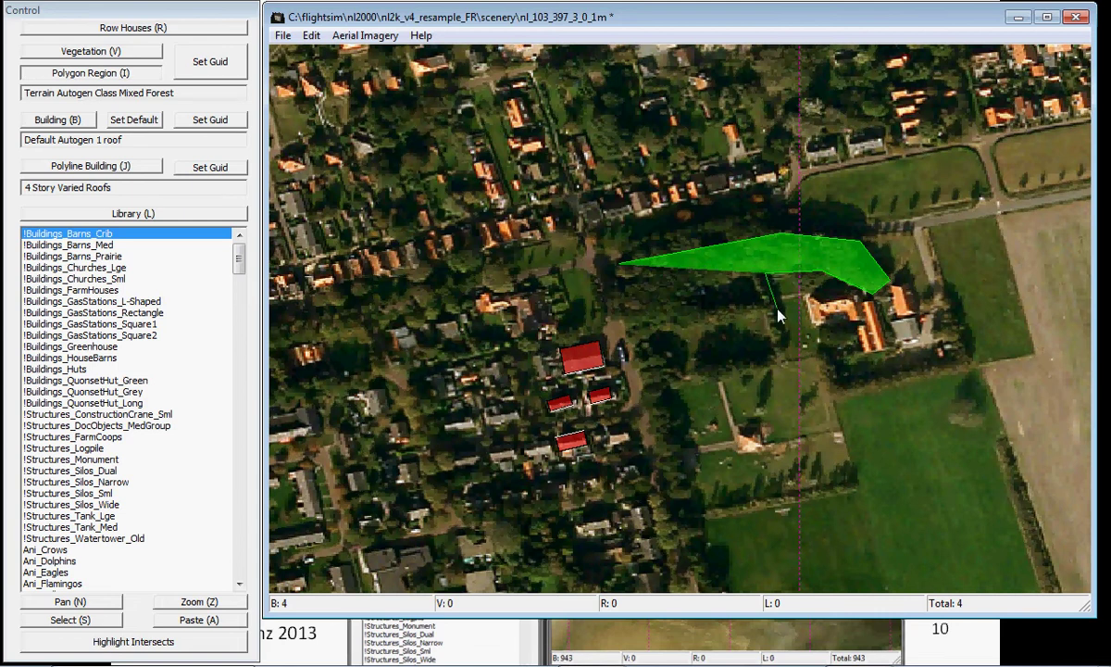
{"action": "left_click", "coordinate": [622, 335]}
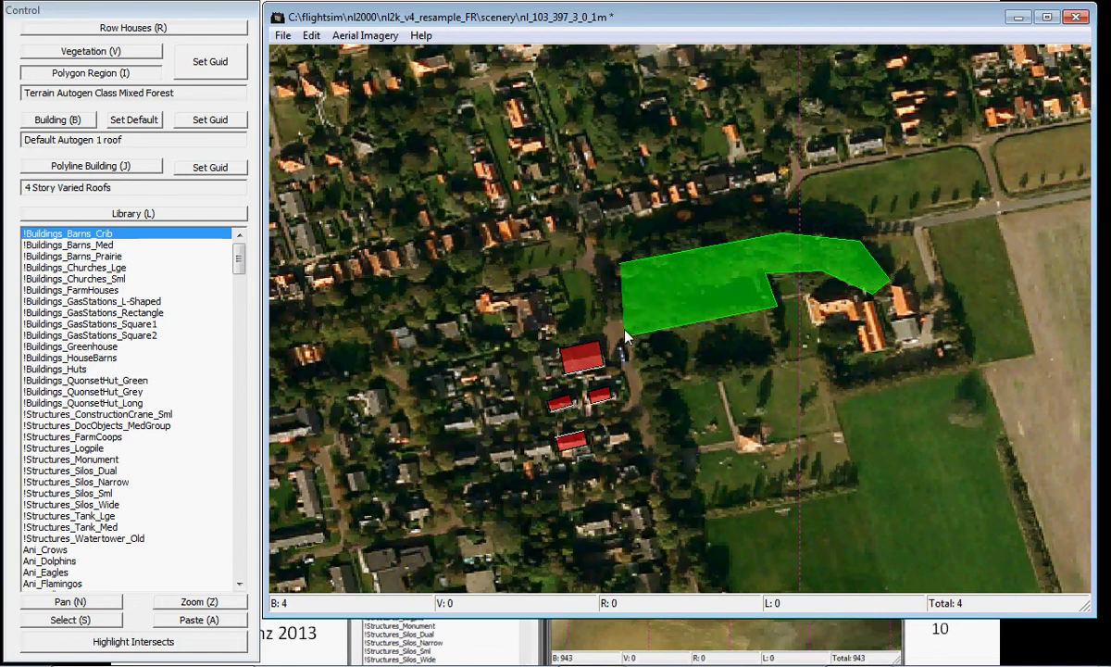
{"action": "right_click", "coordinate": [613, 279]}
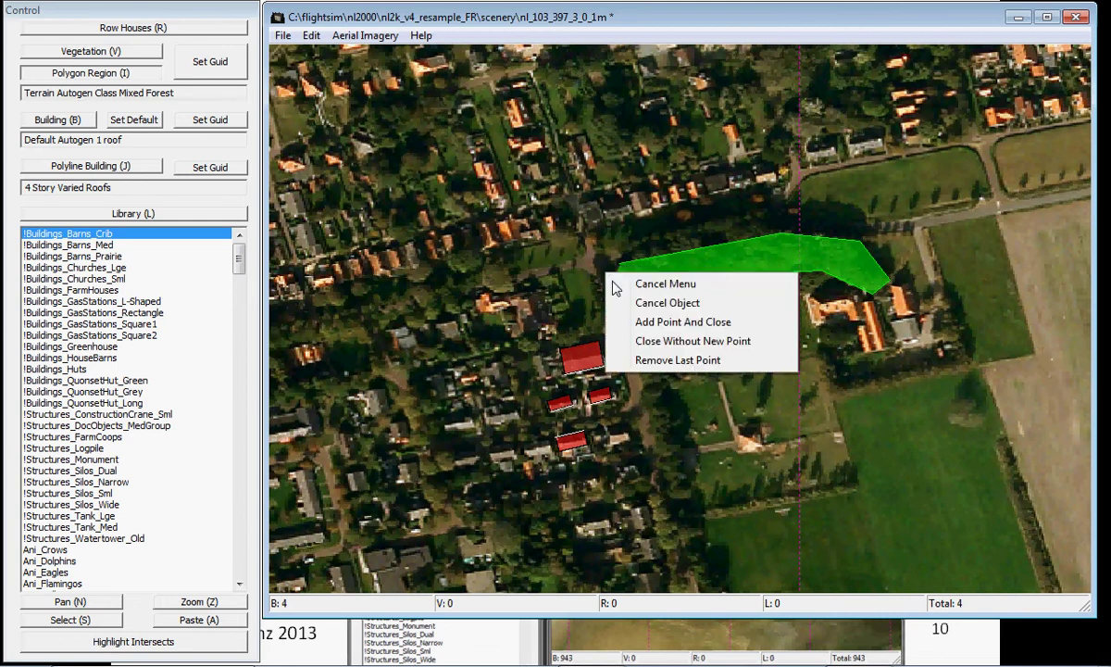
{"action": "left_click", "coordinate": [638, 341]}
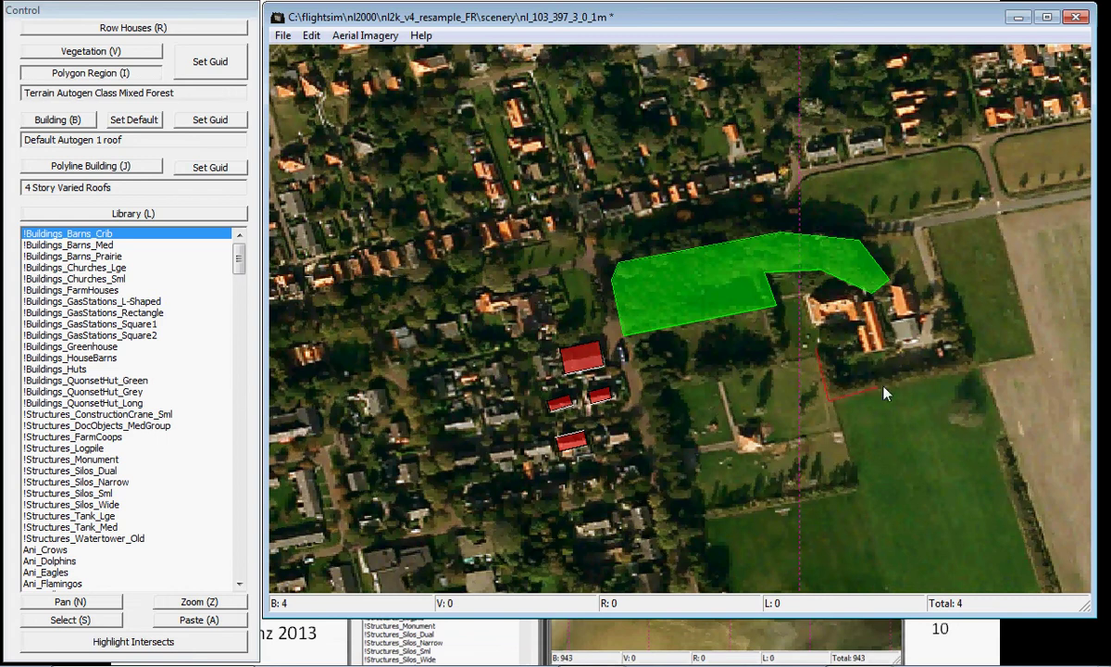
- Outline the tree belt along the farm's western, southern and eastern sides as a narrow U-shaped Mixed Forest polygon region
{"action": "left_click", "coordinate": [969, 370]}
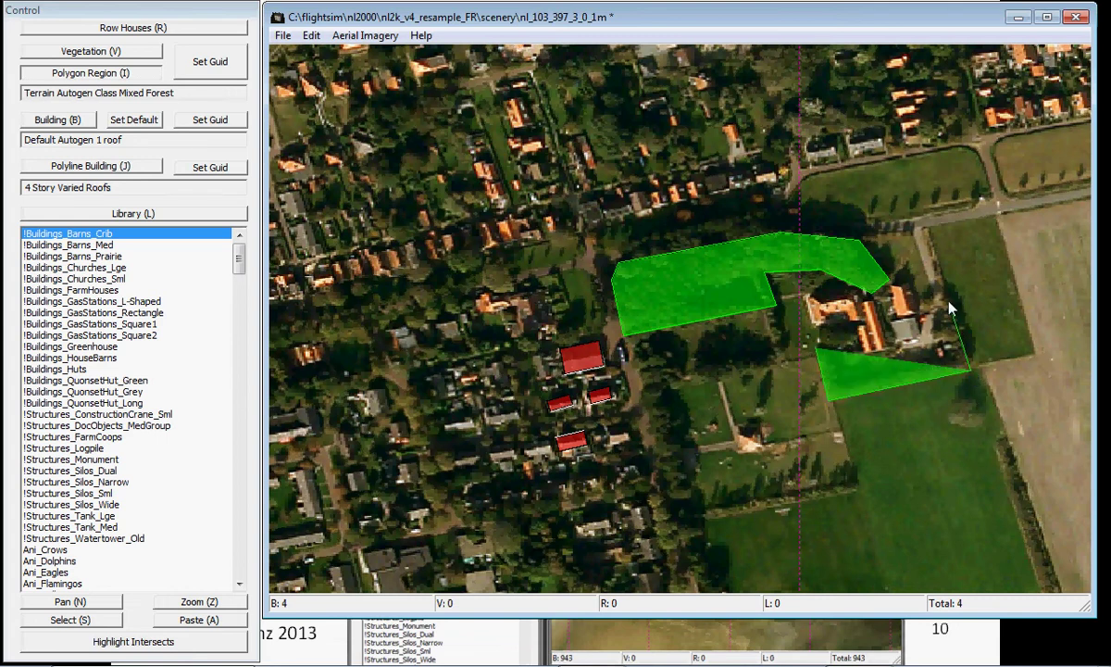
{"action": "left_click", "coordinate": [944, 303]}
{"action": "left_click", "coordinate": [951, 350]}
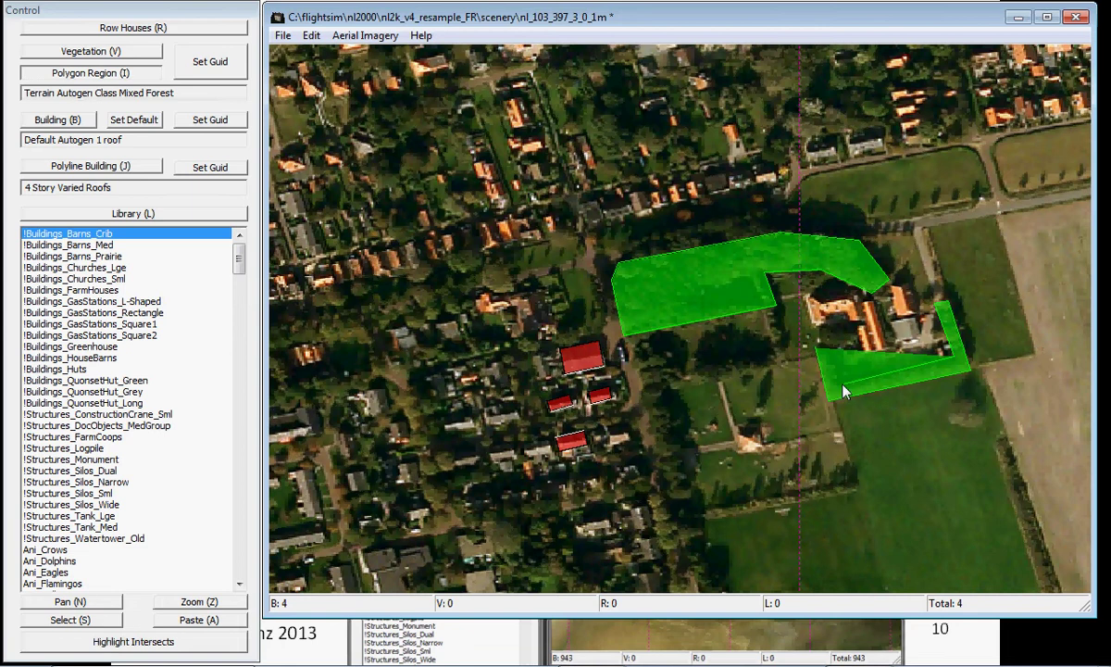
{"action": "left_click", "coordinate": [844, 374]}
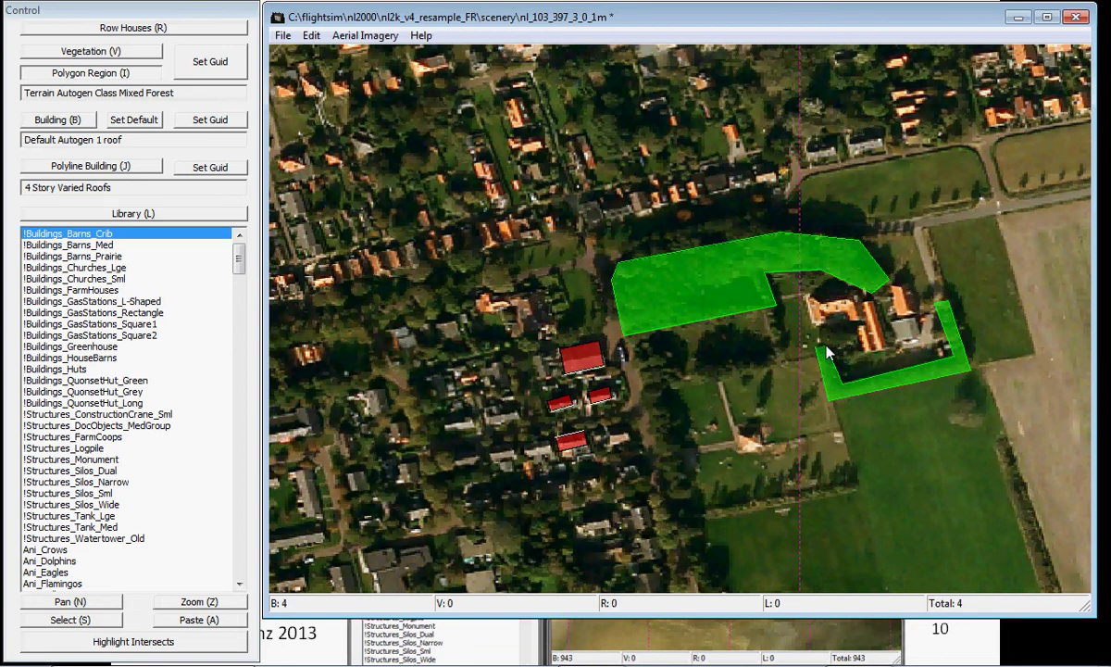
{"action": "right_click", "coordinate": [827, 352]}
{"action": "left_click", "coordinate": [870, 405]}
- Add a column of Mixed Forest vegetation rectangles over the trees along the east side of the village road
{"action": "left_click", "coordinate": [87, 51]}
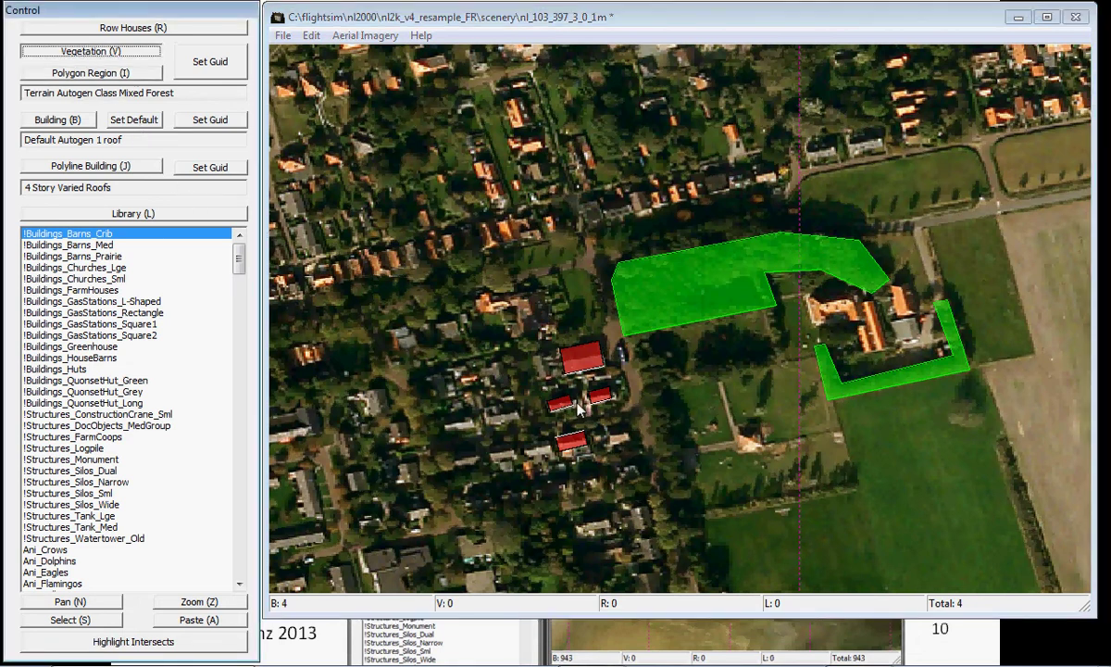
{"action": "left_click", "coordinate": [646, 366]}
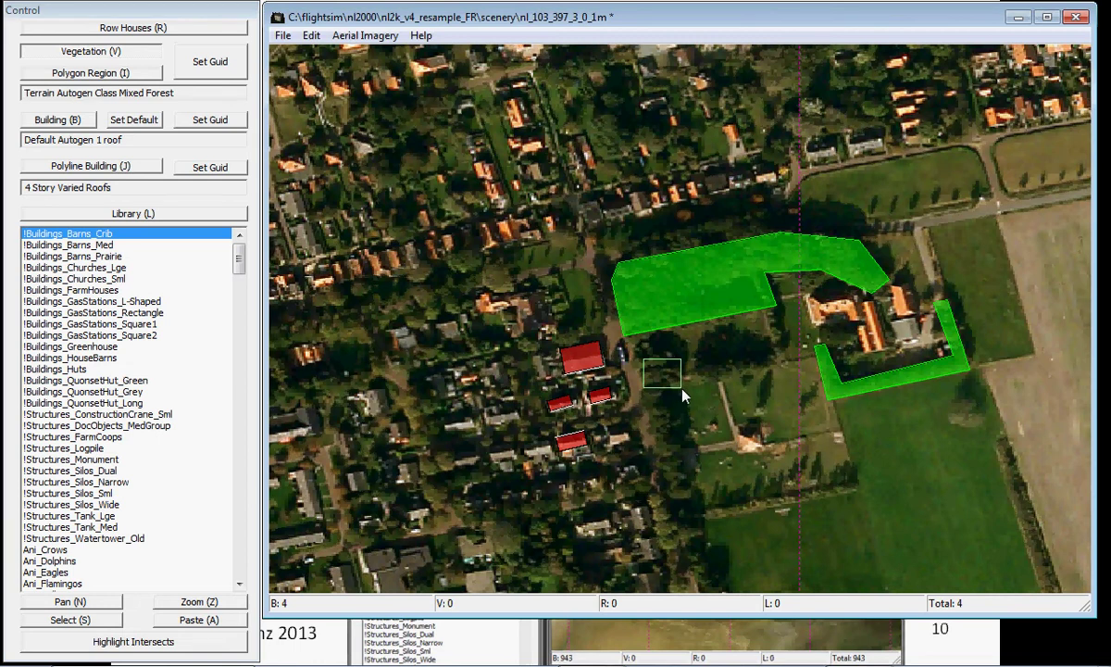
{"action": "left_click", "coordinate": [677, 387]}
{"action": "left_click", "coordinate": [668, 416]}
{"action": "left_click", "coordinate": [649, 404]}
{"action": "left_click", "coordinate": [654, 457]}
{"action": "left_click", "coordinate": [655, 473]}
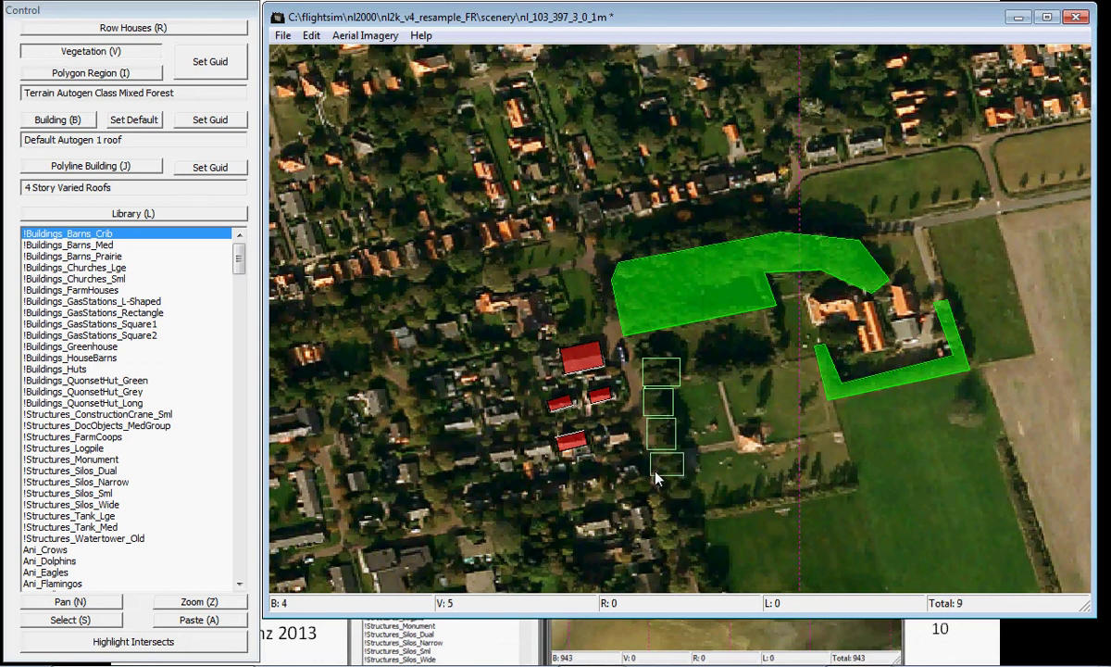
{"action": "left_click", "coordinate": [693, 501]}
- Place three Urban Street Light Single 8x8 library objects along the road at the northern edge of the large bare field
{"action": "left_click_drag", "start_coordinate": [986, 259], "coordinate": [565, 389]}
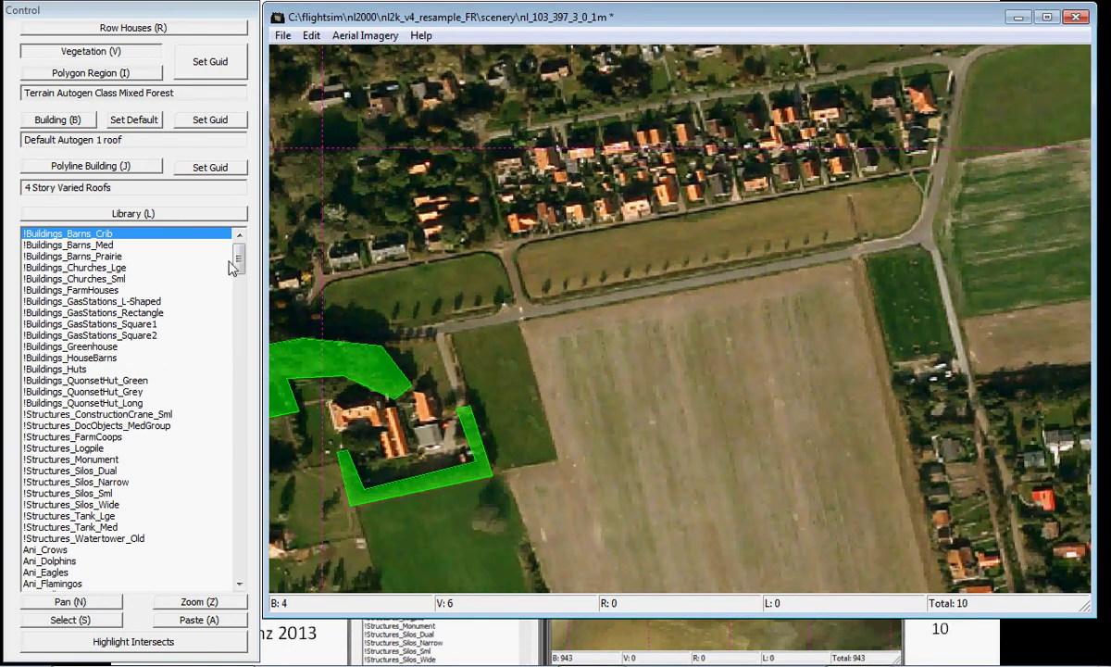
{"action": "left_click_drag", "start_coordinate": [240, 264], "coordinate": [258, 443]}
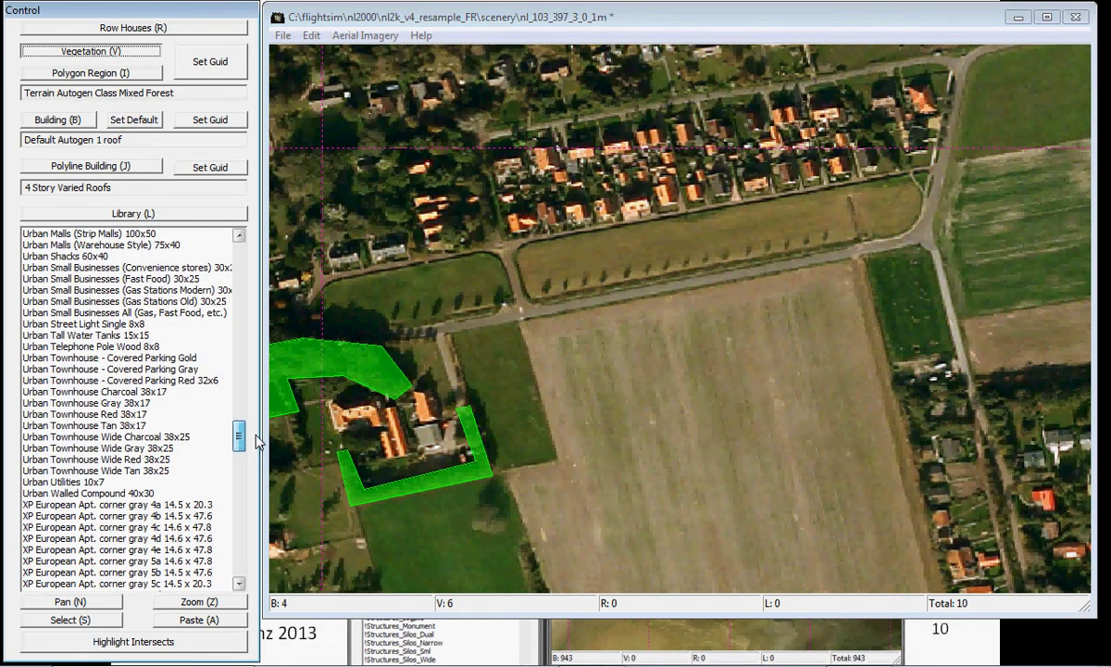
{"action": "left_click", "coordinate": [101, 324]}
{"action": "left_click", "coordinate": [102, 208]}
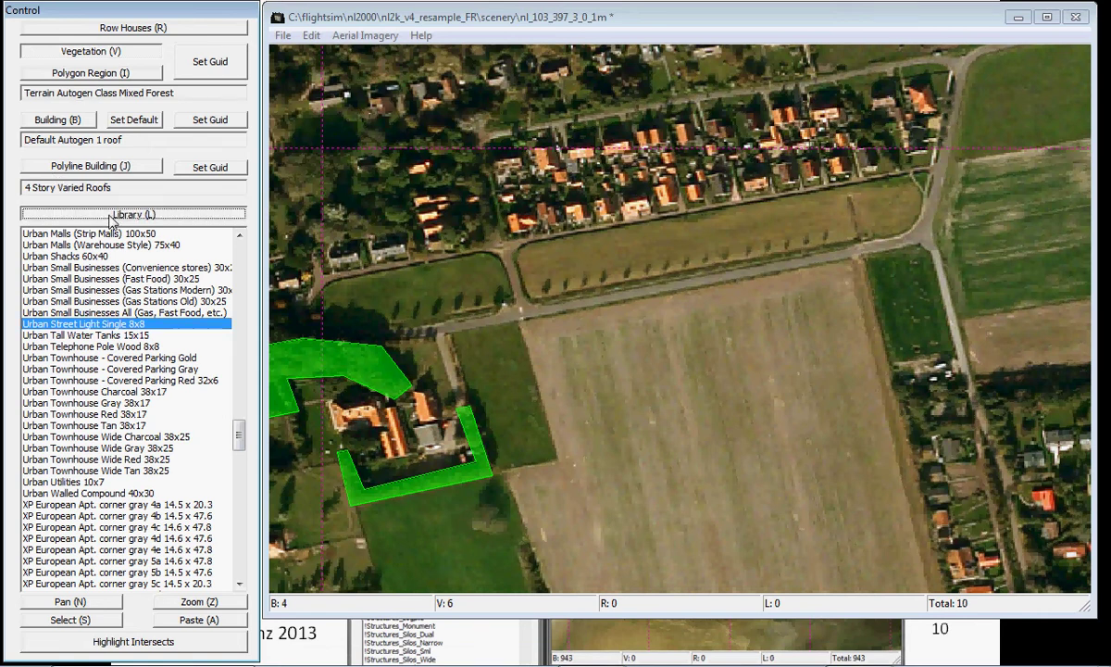
{"action": "left_click", "coordinate": [533, 323]}
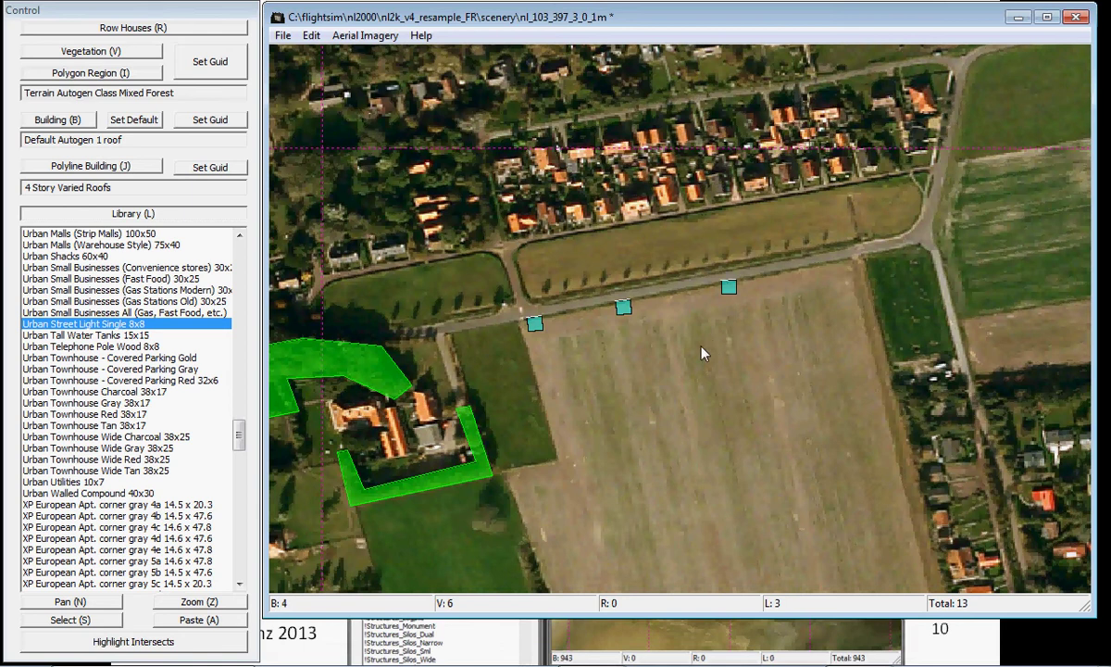
- Outline a closed rounded polyline building with a wedge-shaped notch on its northeast side in the large bare field, using 4 Story Varied Roofs
{"action": "scroll", "coordinate": [701, 353], "scroll_direction": "down", "scroll_amount": 1}
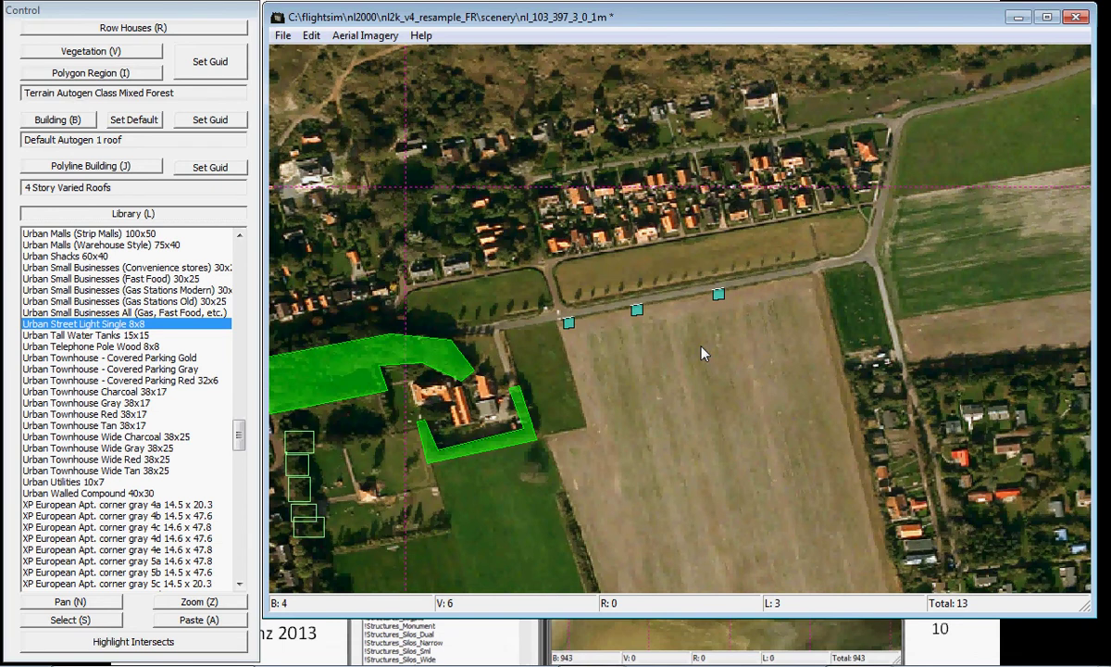
{"action": "scroll", "coordinate": [701, 348], "scroll_direction": "down", "scroll_amount": 1}
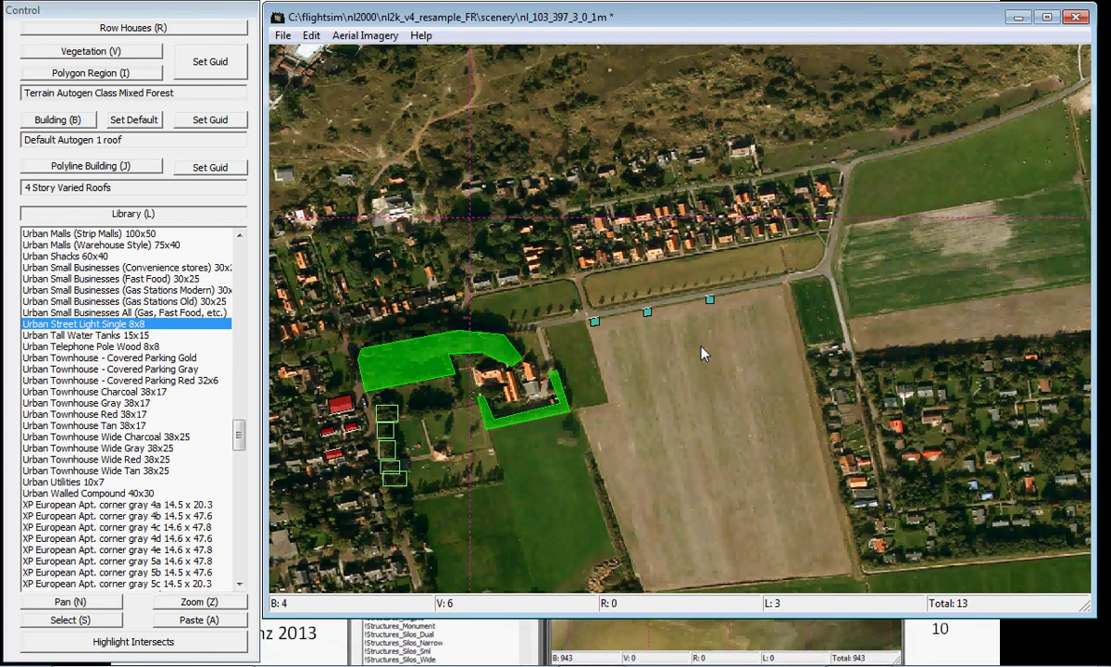
{"action": "left_click", "coordinate": [97, 170]}
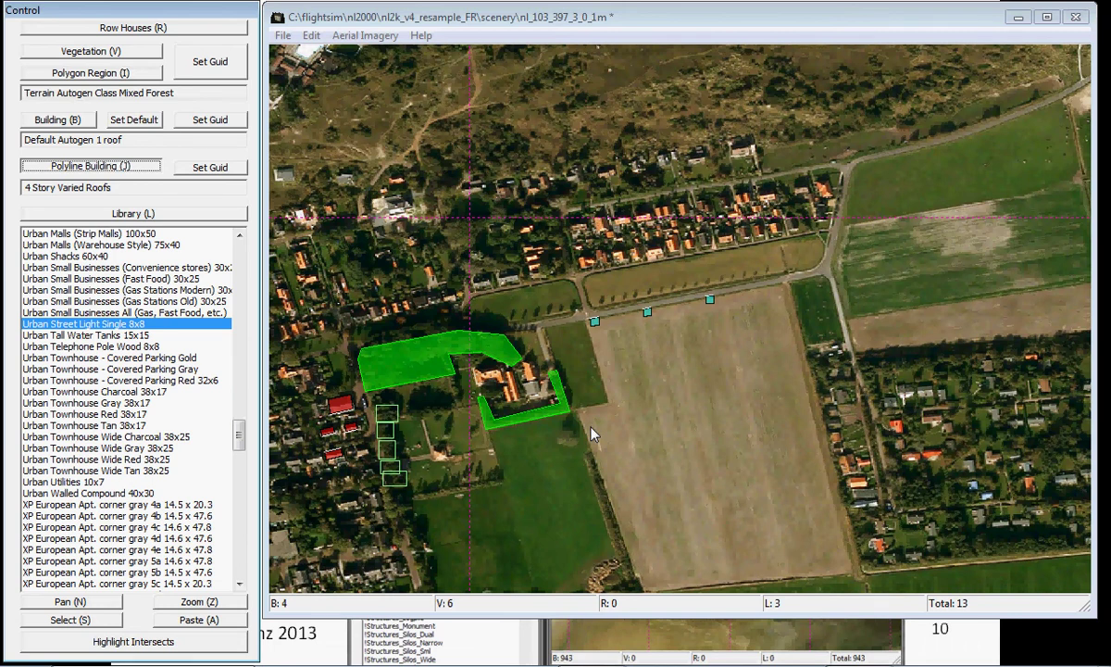
{"action": "left_click", "coordinate": [705, 385]}
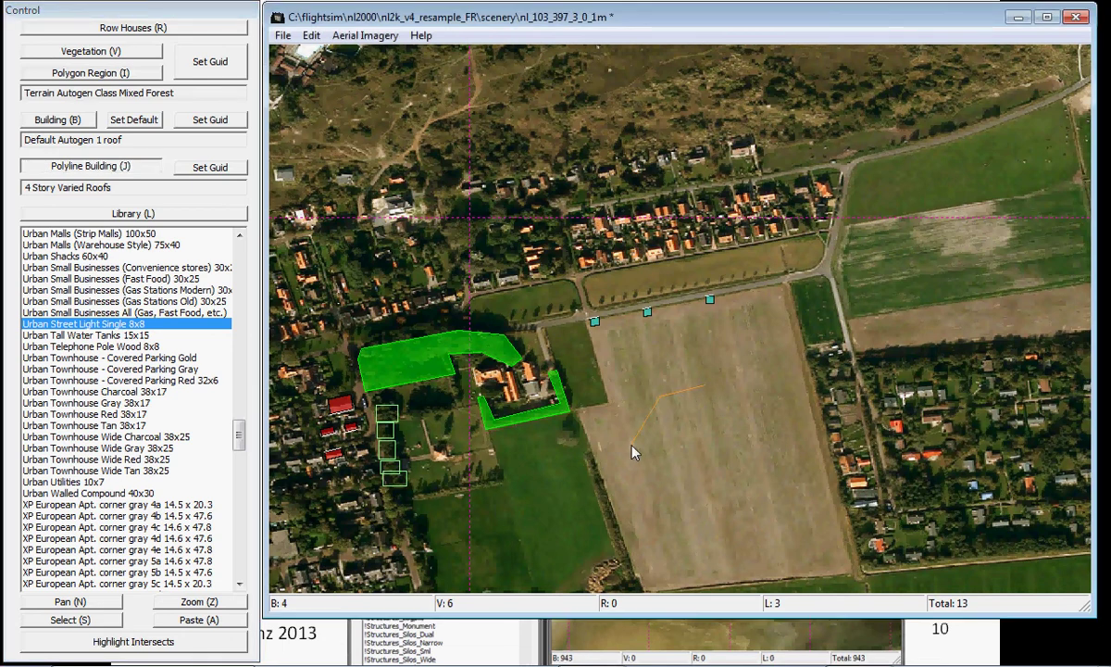
{"action": "right_click", "coordinate": [730, 385]}
{"action": "left_click", "coordinate": [772, 424]}
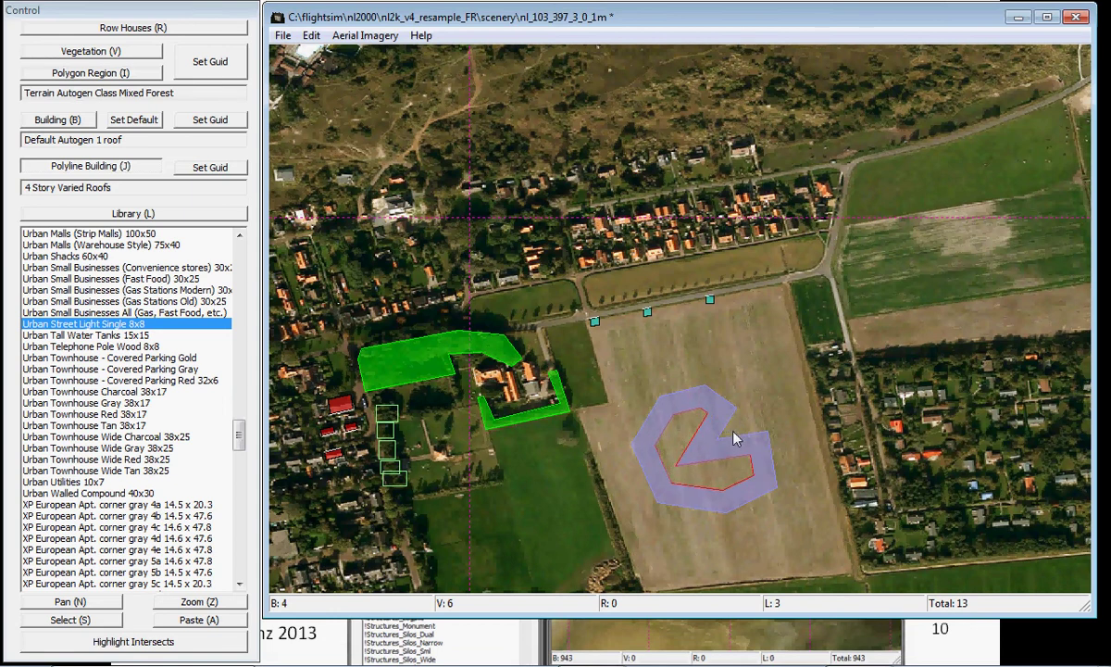
- Adjust the polyline building's inner outline to form a narrow band along its perimeter, and switch to the Annotator tool presentation slide
{"action": "left_click", "coordinate": [712, 438]}
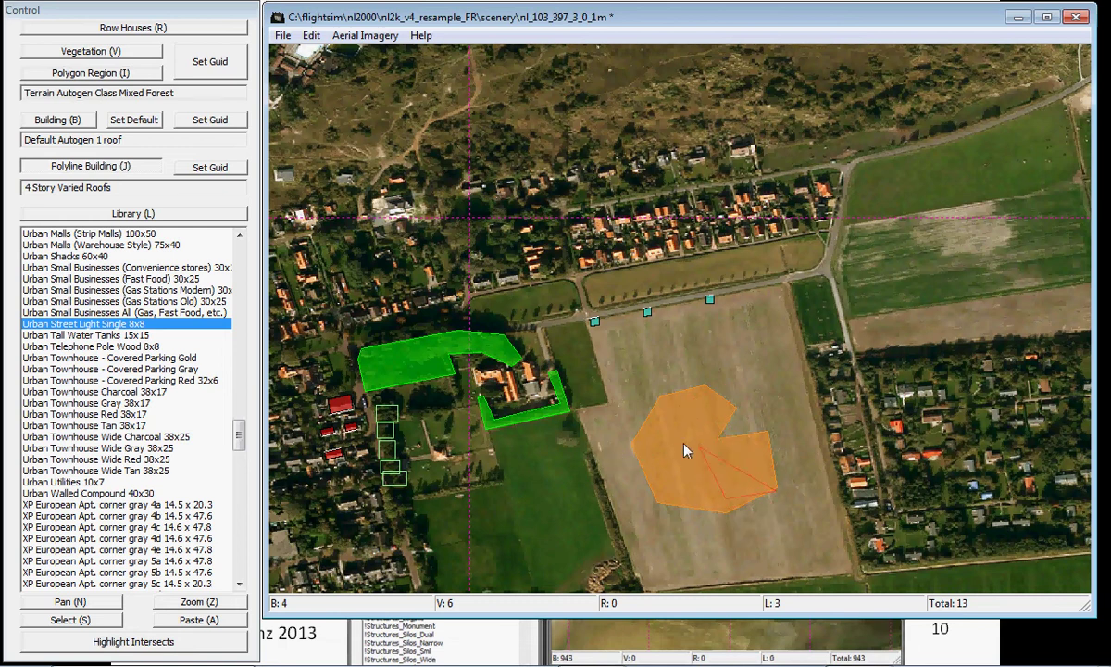
{"action": "left_click", "coordinate": [727, 451]}
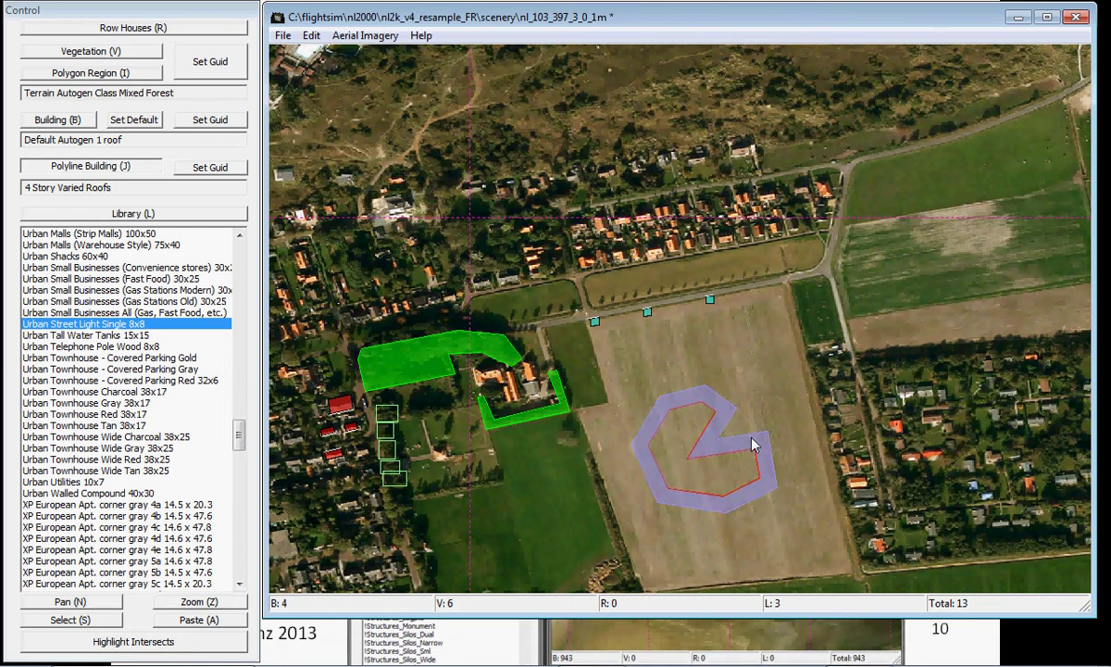
{"action": "left_click", "coordinate": [751, 440]}
{"action": "key", "text": "alt+Tab"}
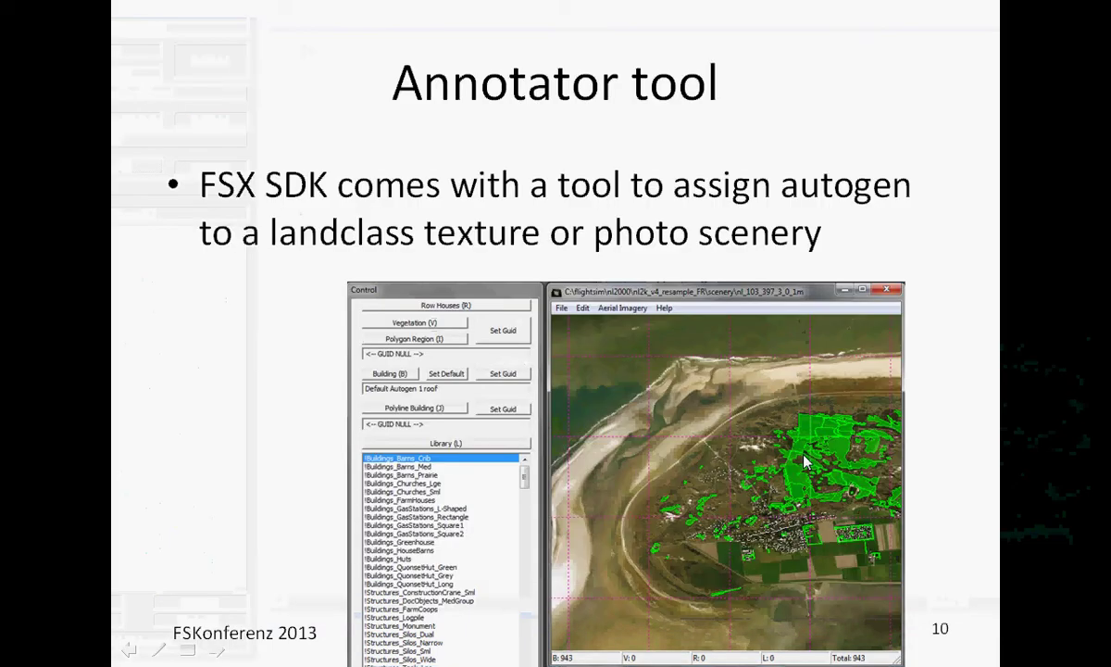